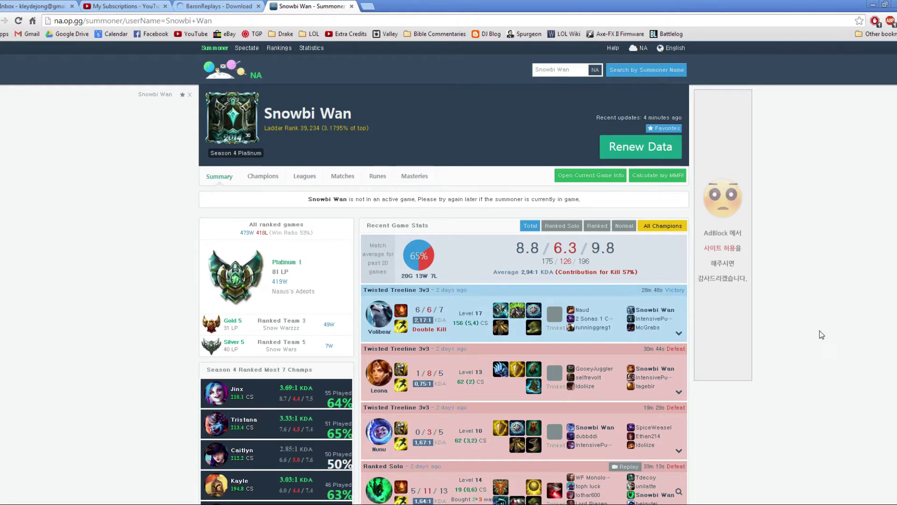
{"action": "right_click", "coordinate": [822, 333]}
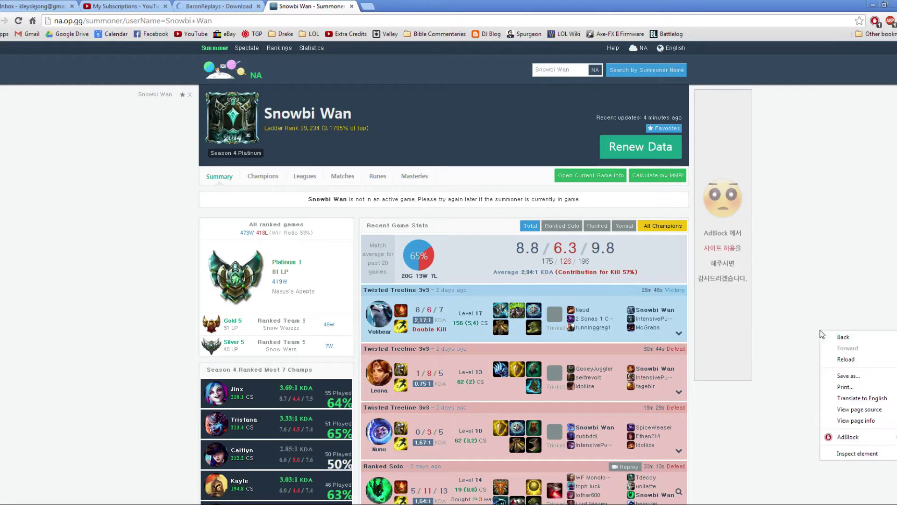
{"action": "left_click", "coordinate": [811, 274]}
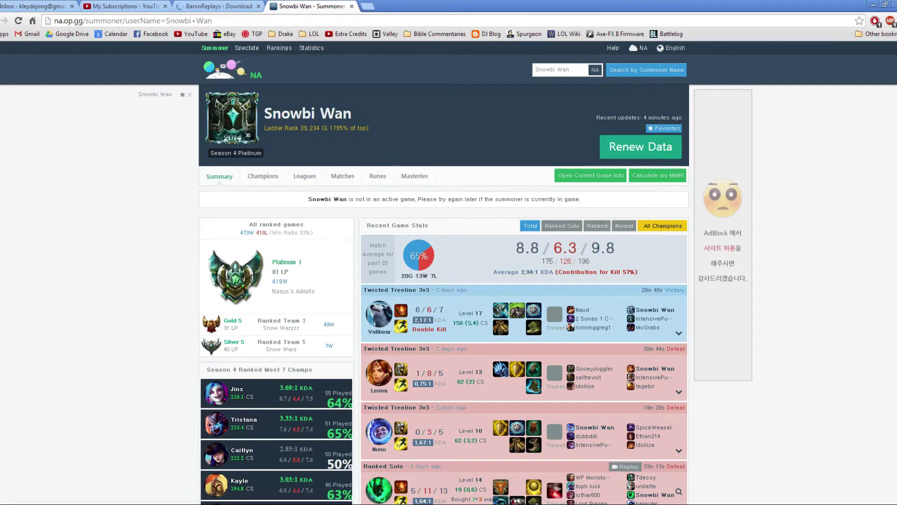
{"action": "right_click", "coordinate": [846, 315]}
{"action": "left_click", "coordinate": [815, 270]}
{"action": "right_click", "coordinate": [828, 269]}
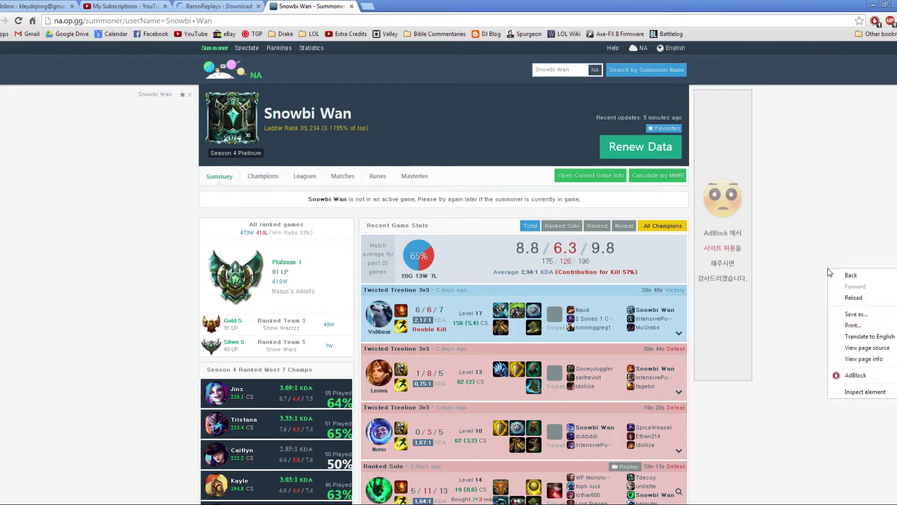
{"action": "left_click", "coordinate": [816, 233]}
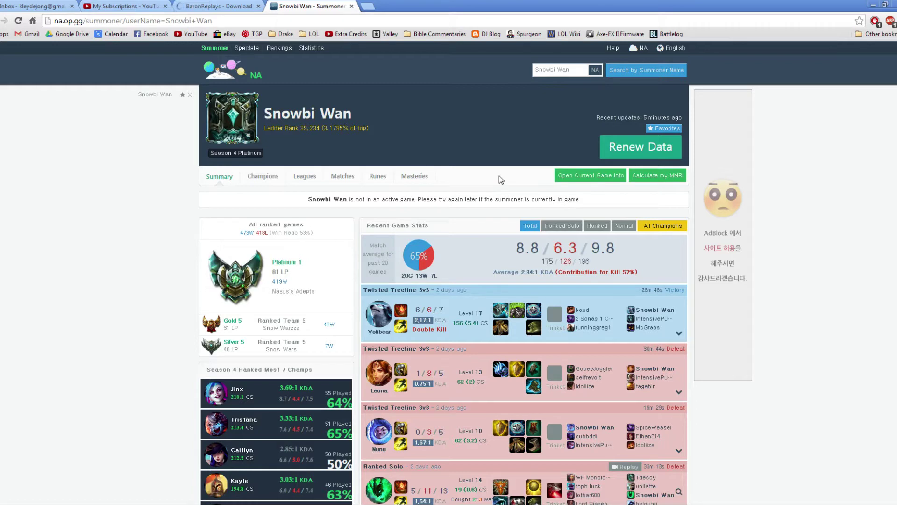
Step: Switch to the BaronReplays download page, move the BaronReplays window clear of the page header and show the program's settings
{"action": "left_click", "coordinate": [219, 6]}
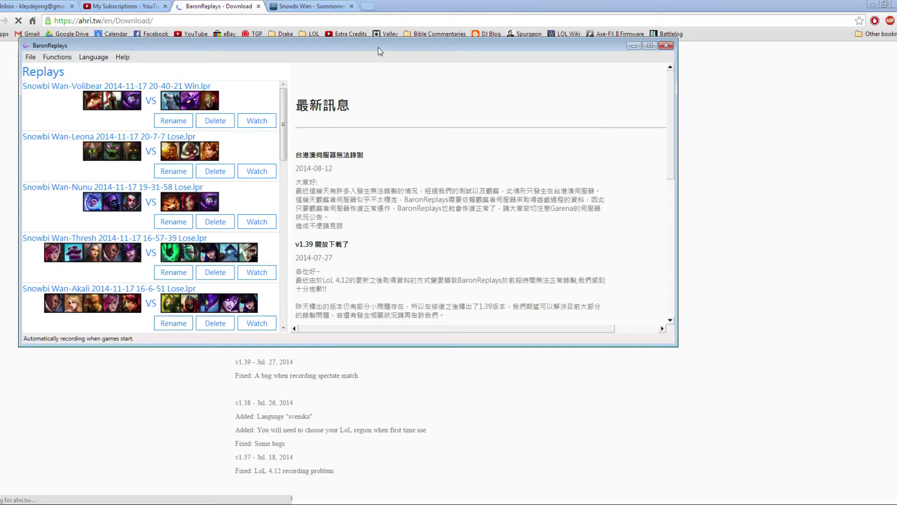
{"action": "left_click_drag", "start_coordinate": [379, 47], "coordinate": [497, 81]}
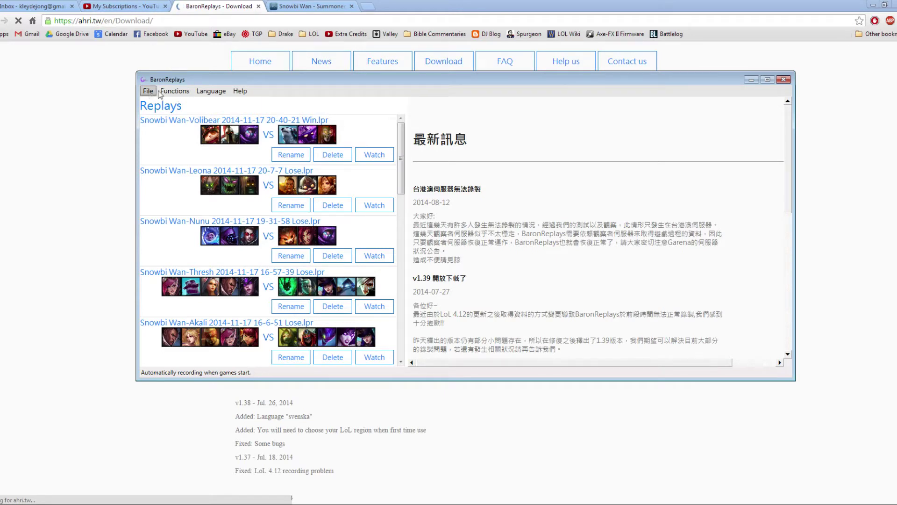
{"action": "left_click", "coordinate": [174, 93]}
{"action": "left_click", "coordinate": [194, 120]}
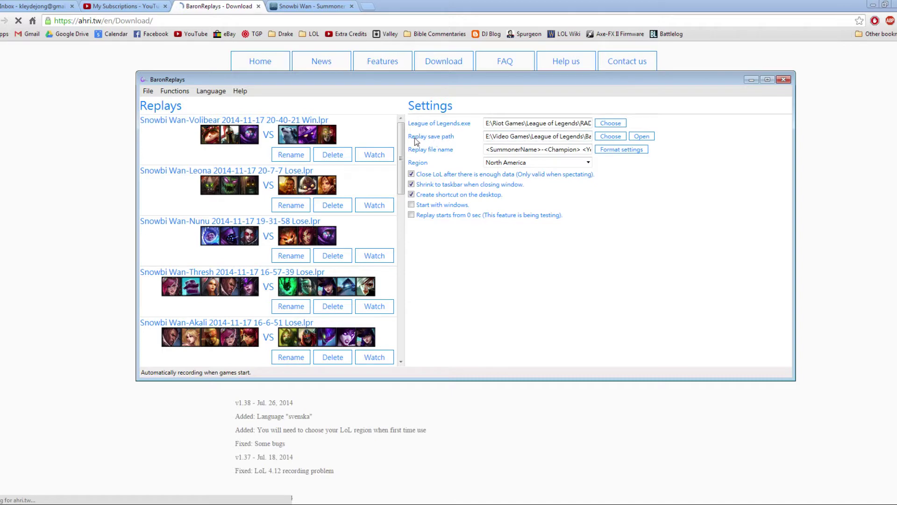
Step: Open the replay save folder from the settings, widen its name column and look over the saved .lpr replay files
{"action": "left_click", "coordinate": [641, 136]}
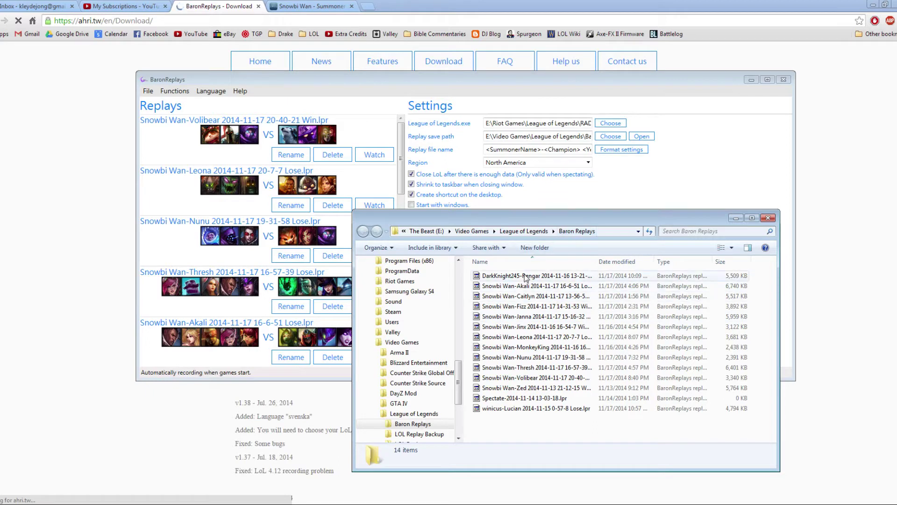
{"action": "left_click_drag", "start_coordinate": [597, 261], "coordinate": [670, 262]}
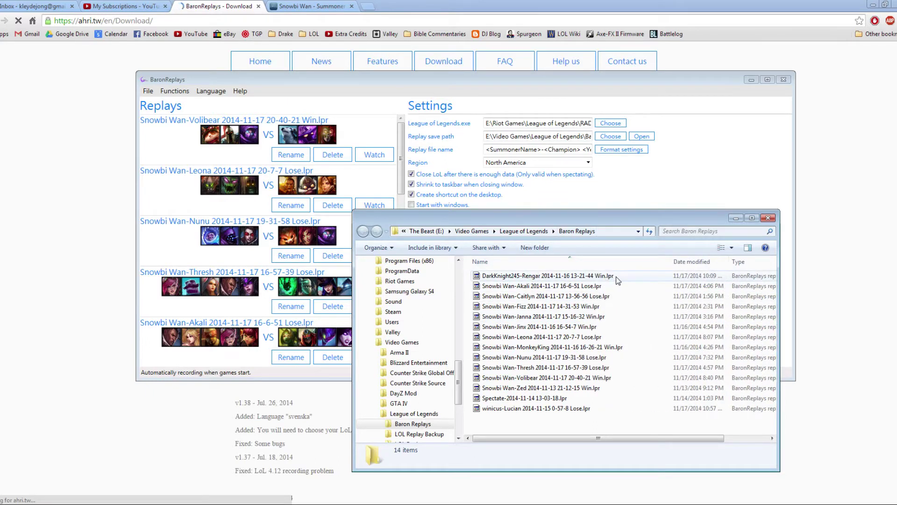
{"action": "left_click", "coordinate": [769, 218]}
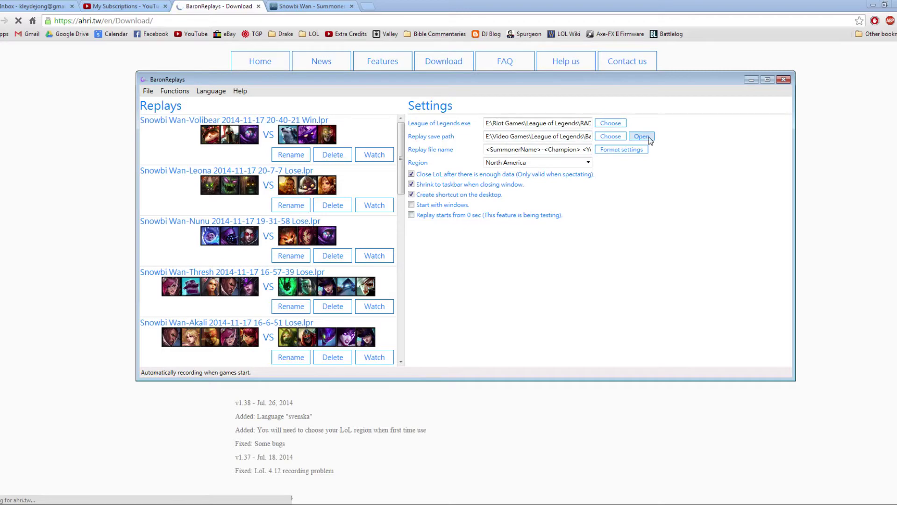
{"action": "left_click", "coordinate": [642, 136]}
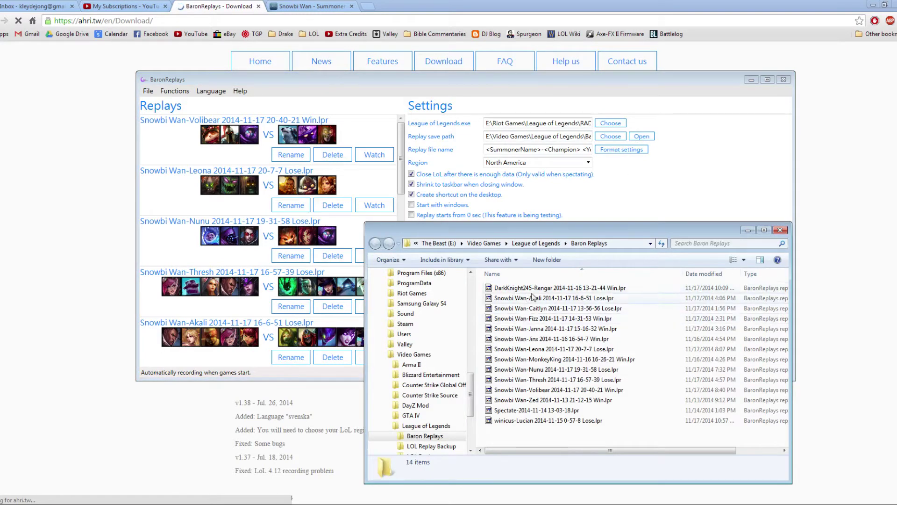
{"action": "left_click", "coordinate": [550, 290]}
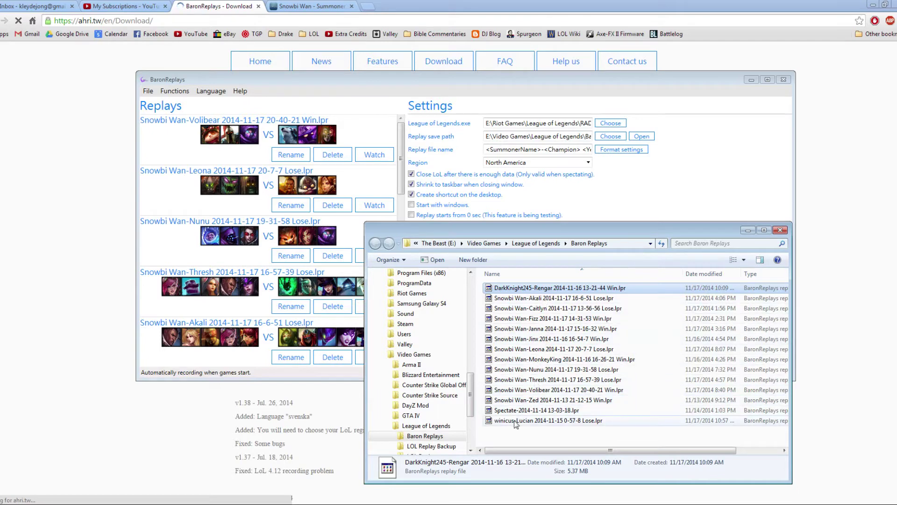
{"action": "left_click", "coordinate": [781, 230]}
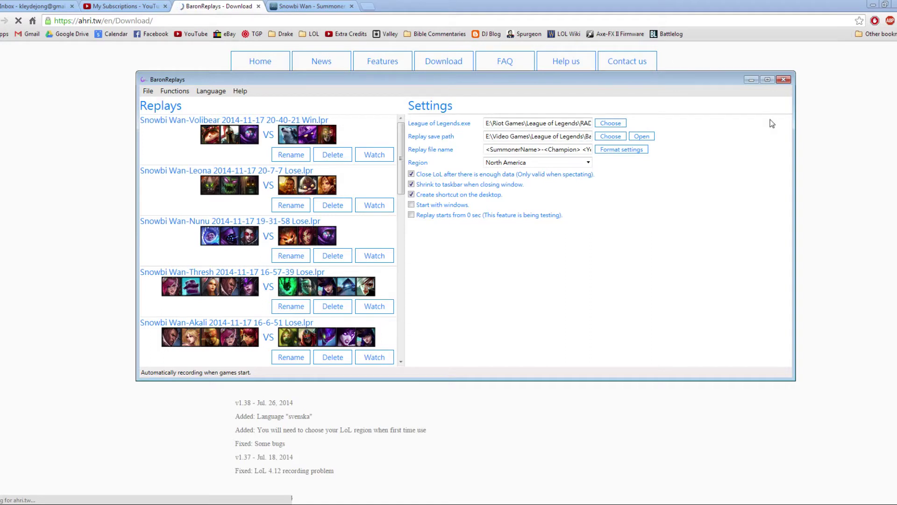
Step: Close the BaronReplays window and return to the op.gg summoner page
{"action": "left_click", "coordinate": [784, 81]}
{"action": "left_click", "coordinate": [311, 6]}
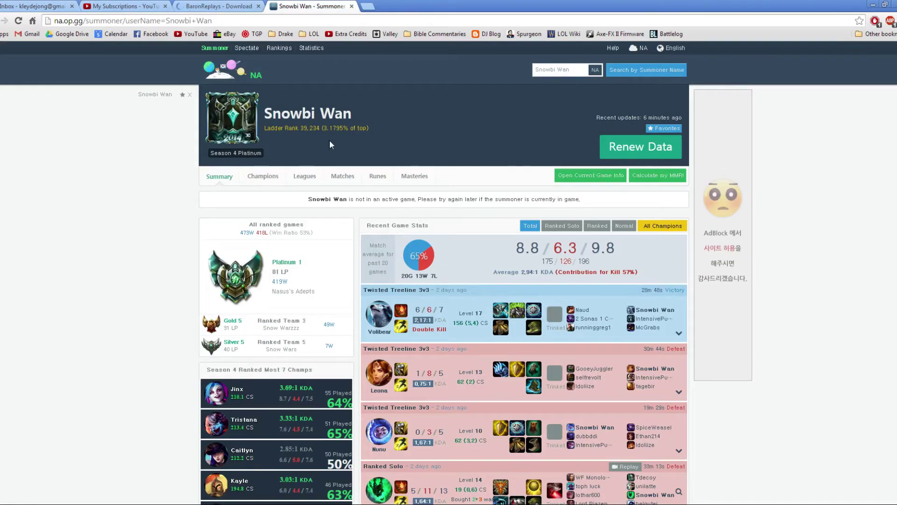
{"action": "right_click", "coordinate": [408, 139]}
{"action": "left_click", "coordinate": [378, 147]}
{"action": "right_click", "coordinate": [515, 139]}
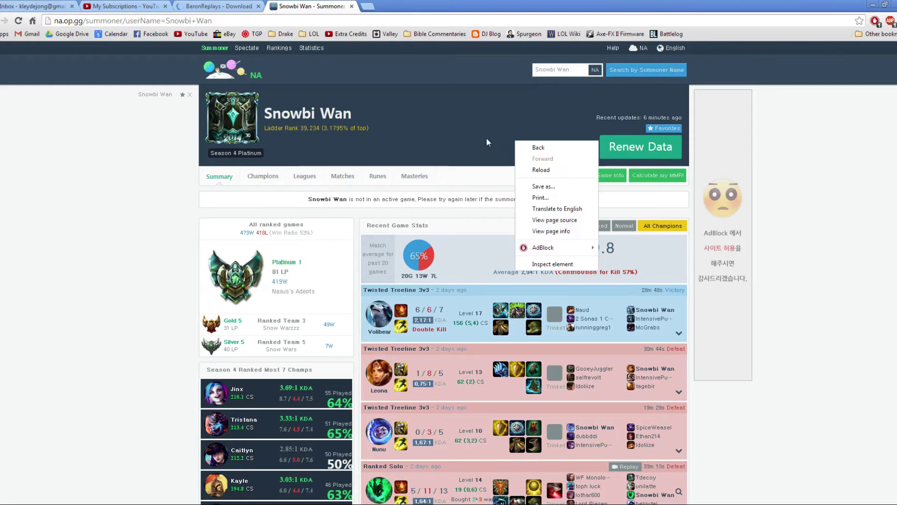
{"action": "left_click", "coordinate": [486, 138]}
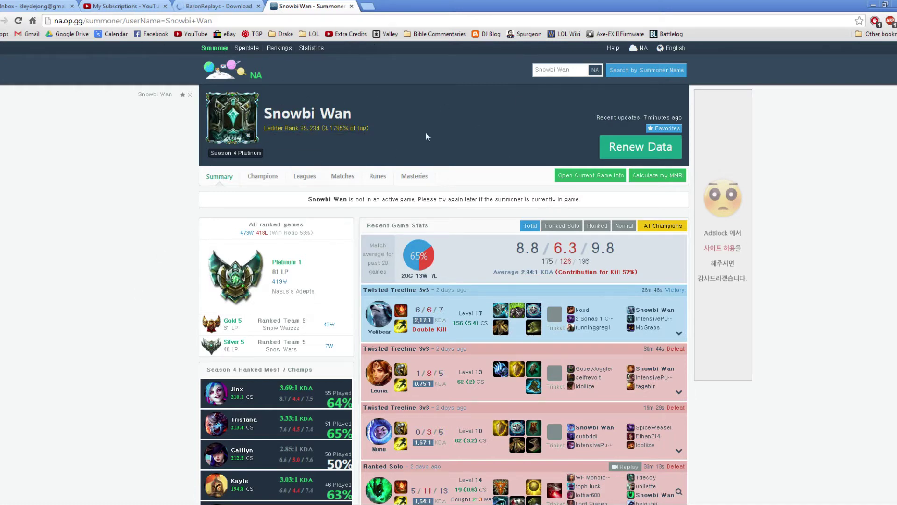
Step: Request the summoner's current game info and download the replay batch file for the Thresh Ranked Solo match
{"action": "left_click", "coordinate": [590, 178]}
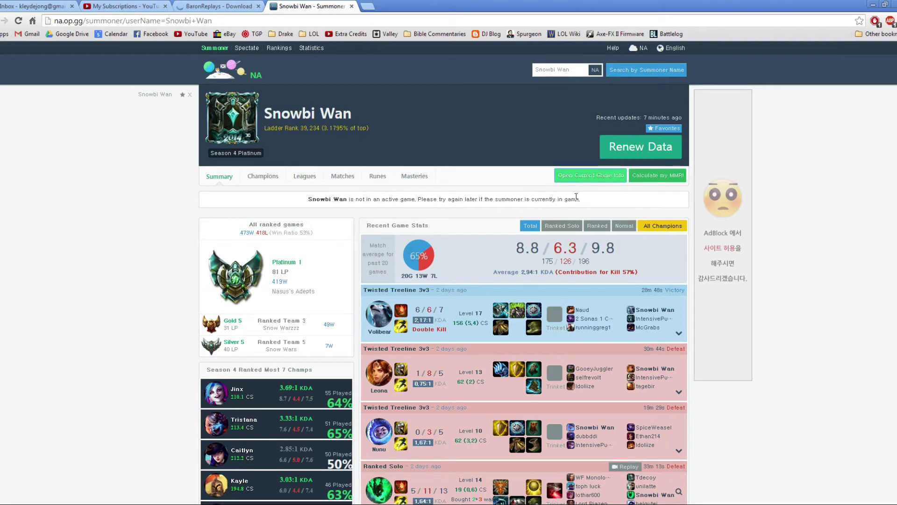
{"action": "scroll", "coordinate": [577, 204], "scroll_direction": "down", "scroll_amount": 2}
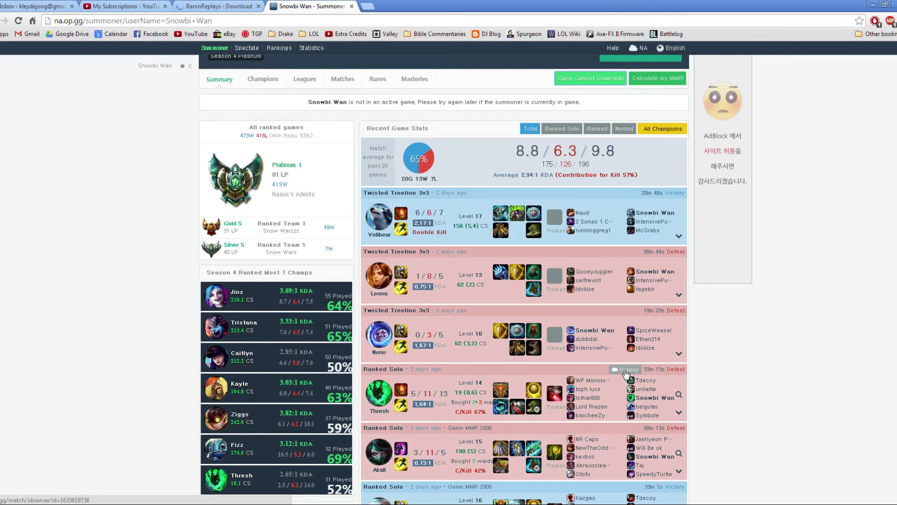
{"action": "left_click", "coordinate": [626, 369]}
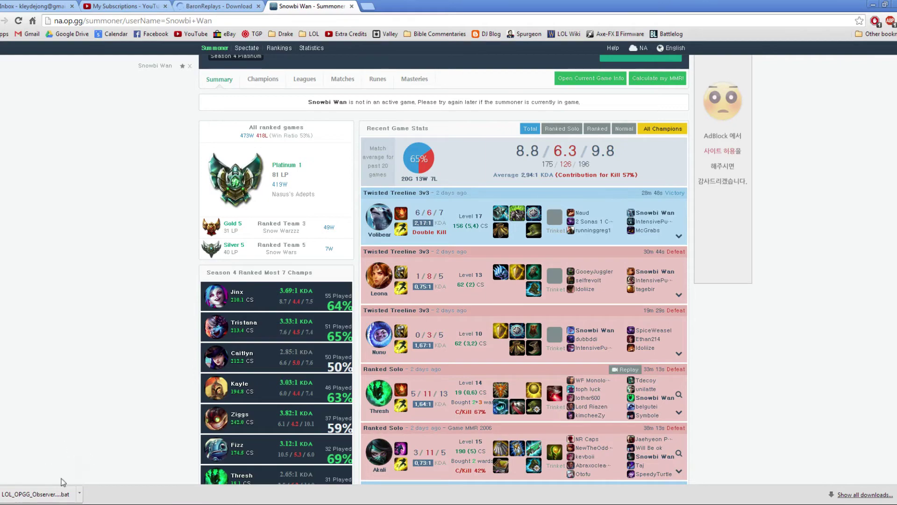
{"action": "left_click_drag", "start_coordinate": [63, 482], "coordinate": [282, 102]}
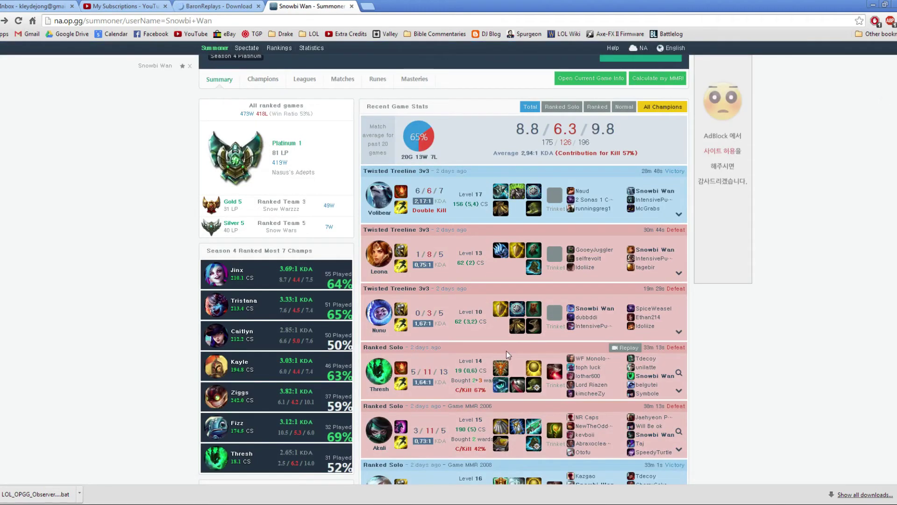
Step: Examine the summoner page's address and its recent match history for games that offer a replay
{"action": "scroll", "coordinate": [480, 350], "scroll_direction": "up", "scroll_amount": 3}
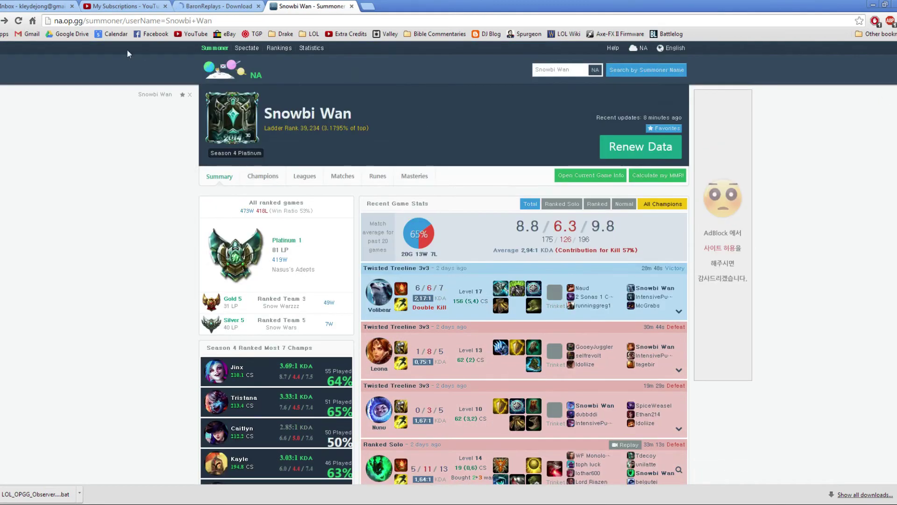
{"action": "scroll", "coordinate": [632, 254], "scroll_direction": "down", "scroll_amount": 4}
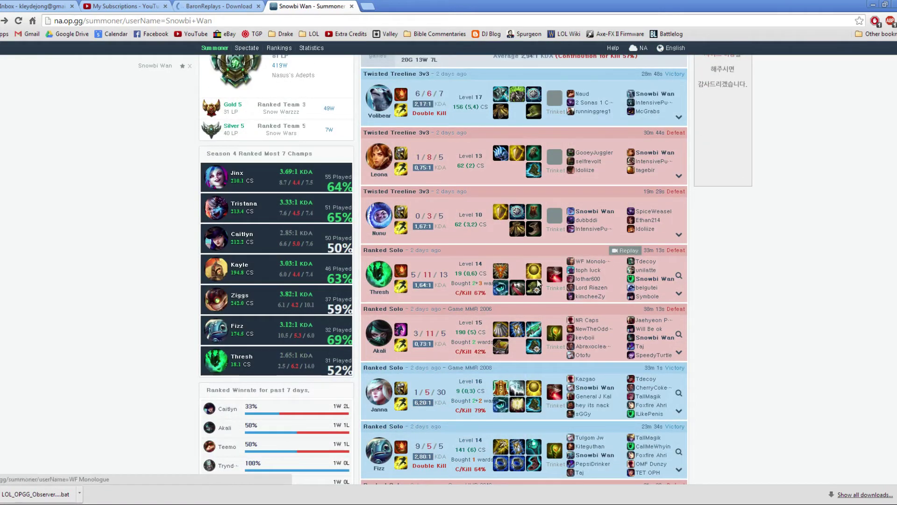
{"action": "scroll", "coordinate": [539, 283], "scroll_direction": "up", "scroll_amount": 5}
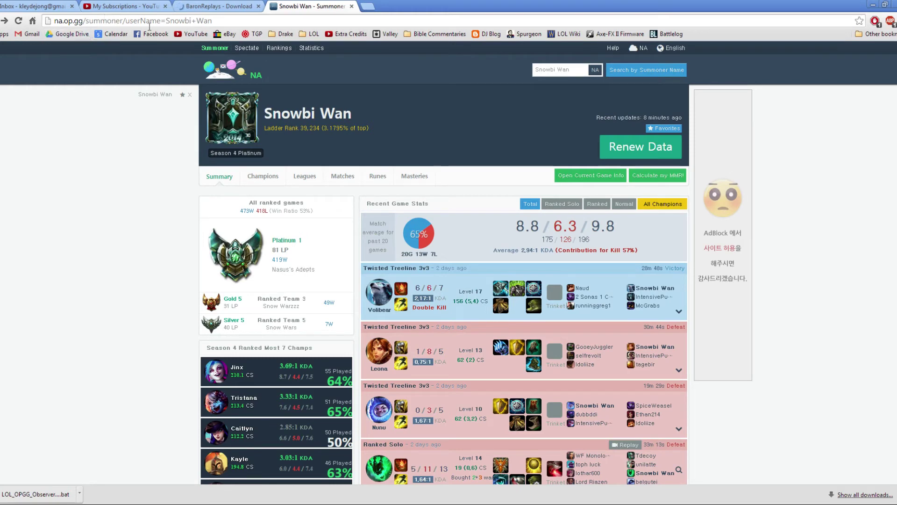
{"action": "scroll", "coordinate": [439, 264], "scroll_direction": "down", "scroll_amount": 2}
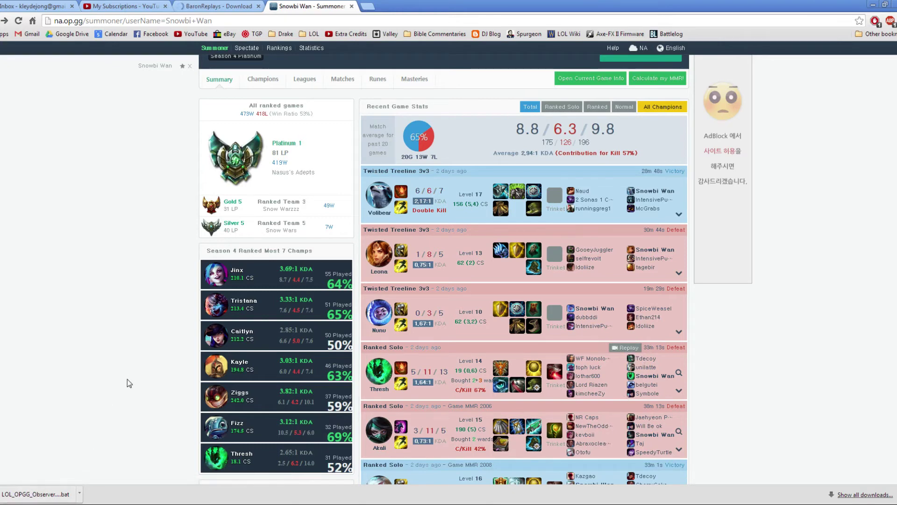
{"action": "scroll", "coordinate": [164, 135], "scroll_direction": "up", "scroll_amount": 3}
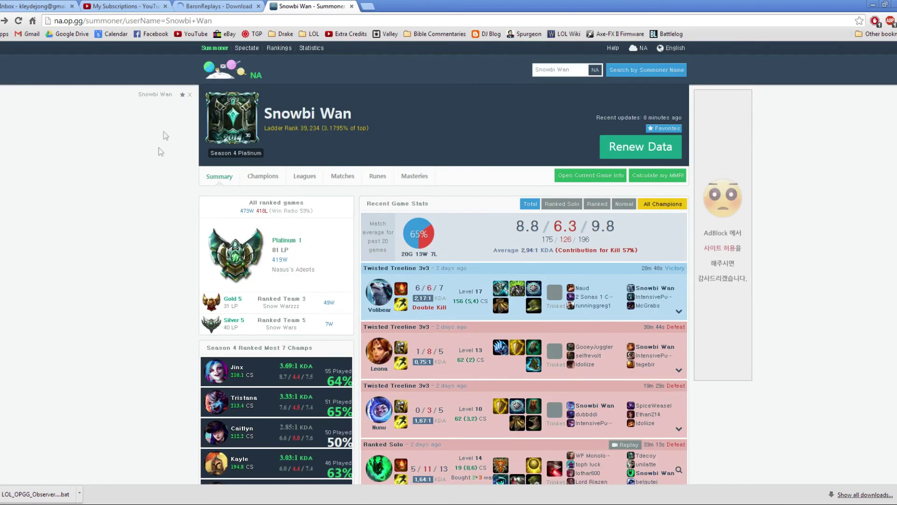
{"action": "left_click", "coordinate": [202, 24]}
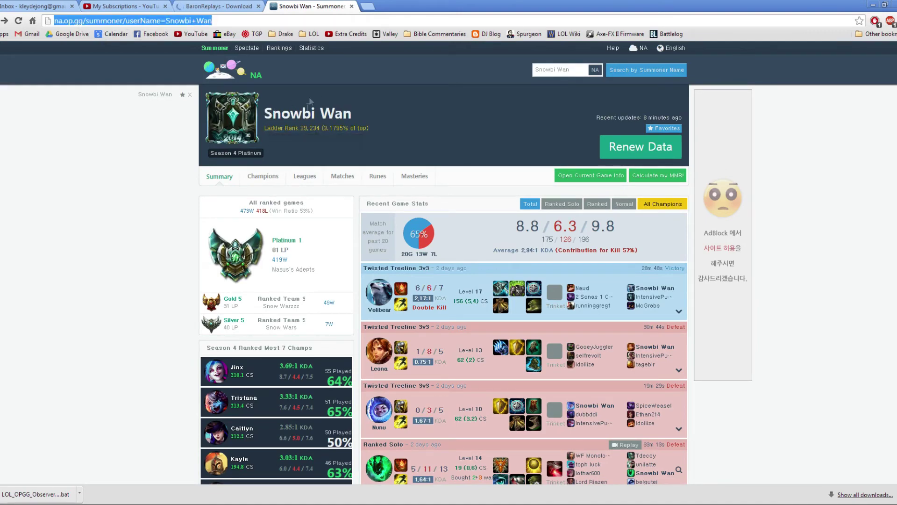
{"action": "scroll", "coordinate": [413, 266], "scroll_direction": "down", "scroll_amount": 3}
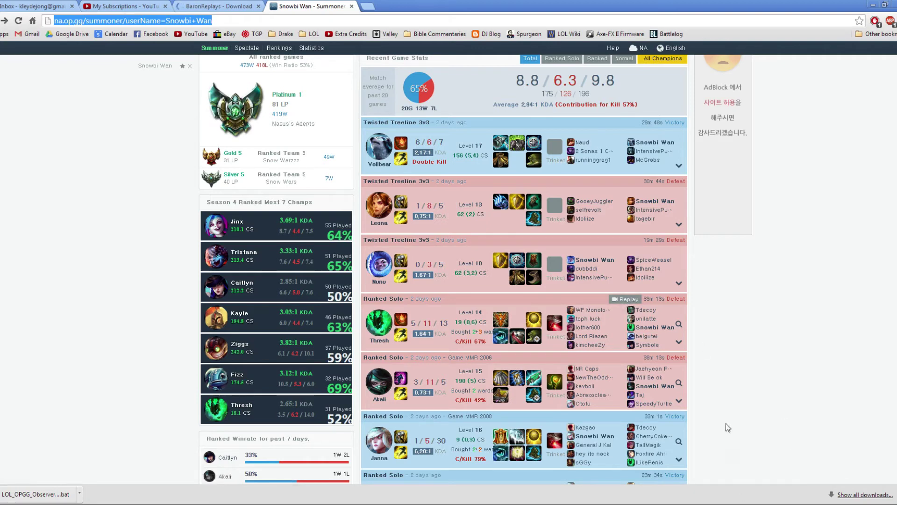
{"action": "scroll", "coordinate": [728, 372], "scroll_direction": "up", "scroll_amount": 3}
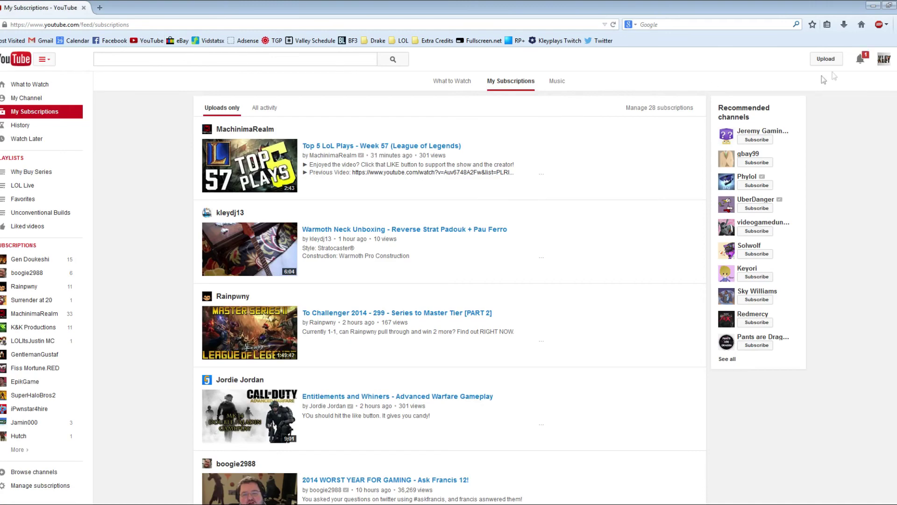
Step: Switch to YouTube in Firefox and open My Channel to look at its page
{"action": "left_click", "coordinate": [46, 59]}
{"action": "left_click", "coordinate": [46, 59]}
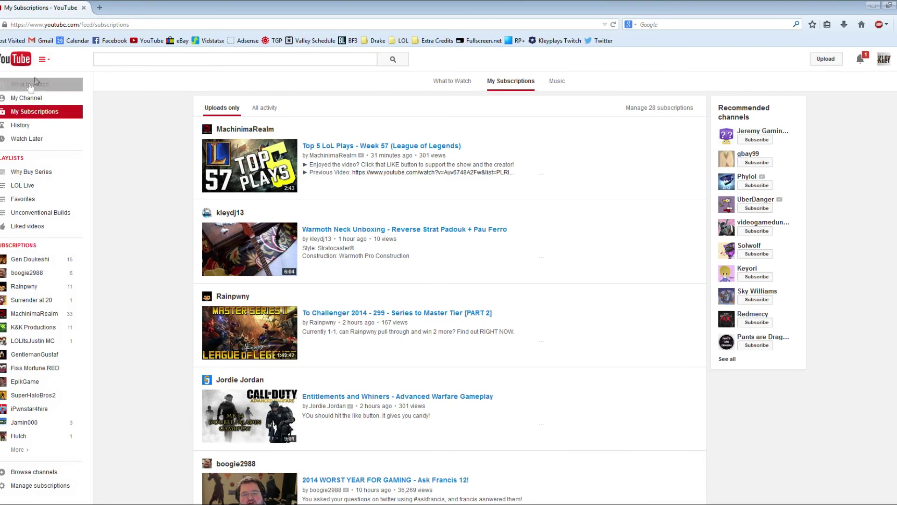
{"action": "left_click", "coordinate": [21, 98]}
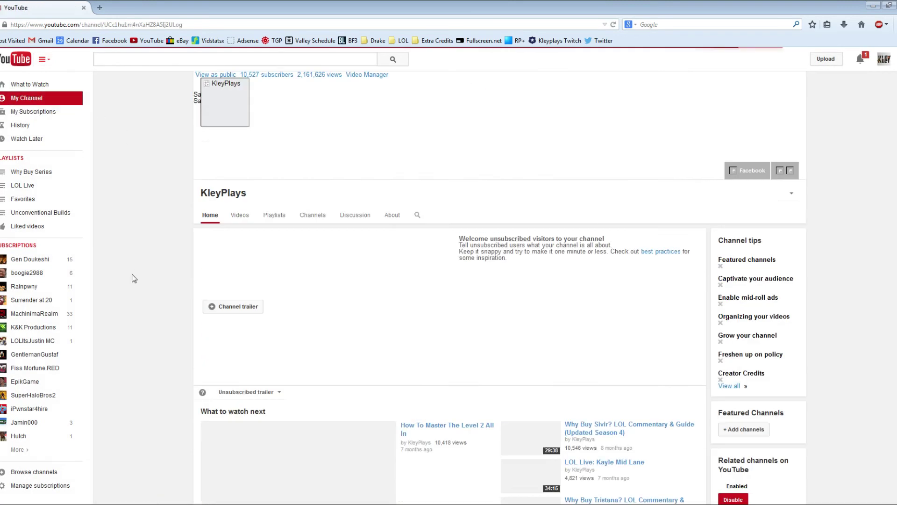
{"action": "left_click", "coordinate": [240, 228]}
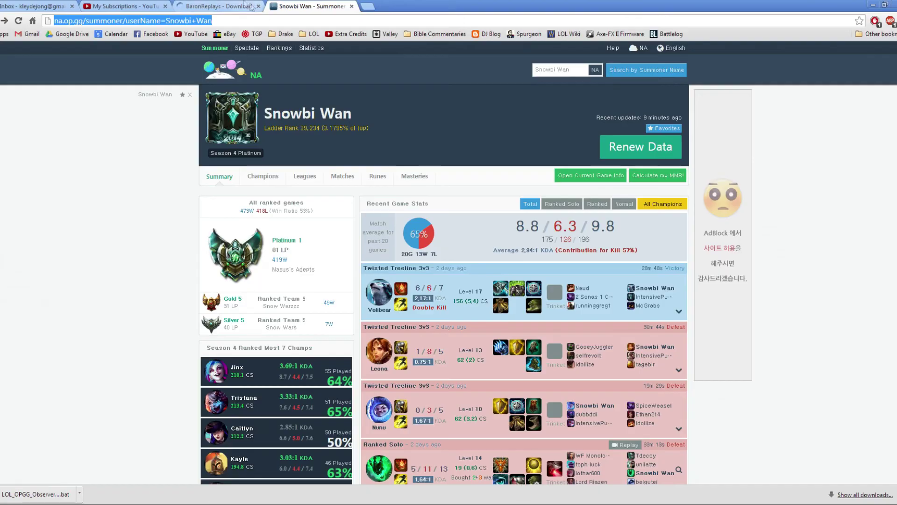
Step: Show the BaronReplays download page in Chrome again and return to the op.gg summoner page
{"action": "left_click", "coordinate": [225, 6]}
{"action": "left_click", "coordinate": [307, 4]}
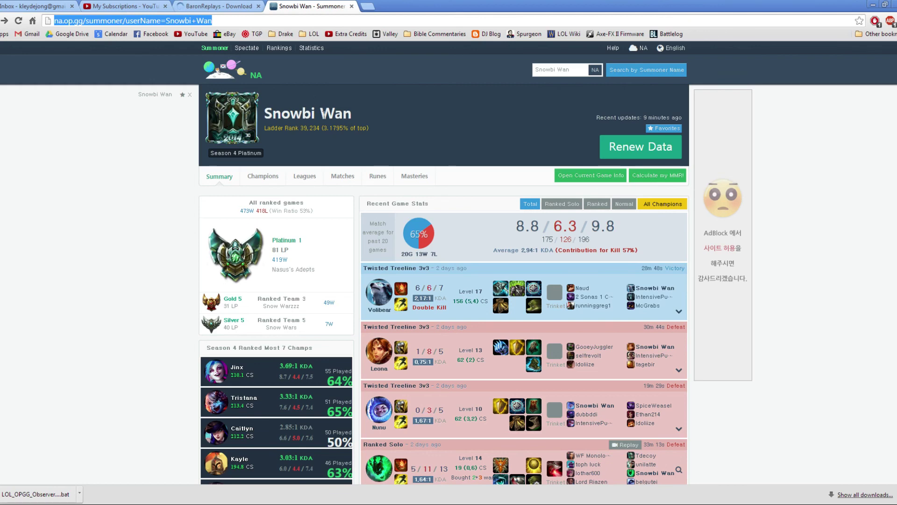
{"action": "right_click", "coordinate": [801, 360]}
{"action": "left_click", "coordinate": [808, 313]}
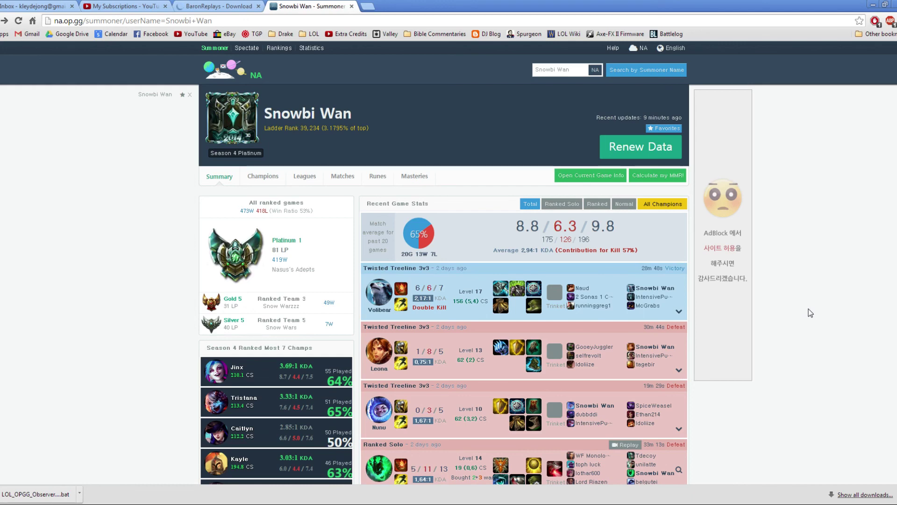